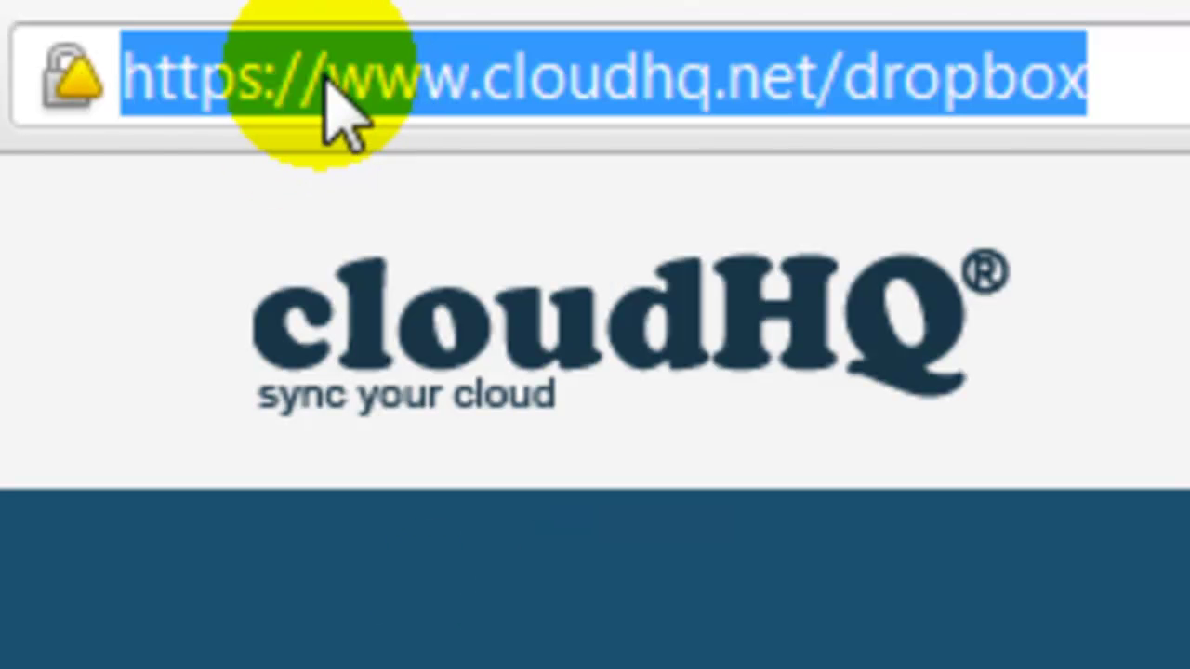
Reload the cloudHQ page from the address bar
{"action": "double_click", "coordinate": [340, 80]}
{"action": "triple_click", "coordinate": [641, 111]}
{"action": "left_click", "coordinate": [1093, 78]}
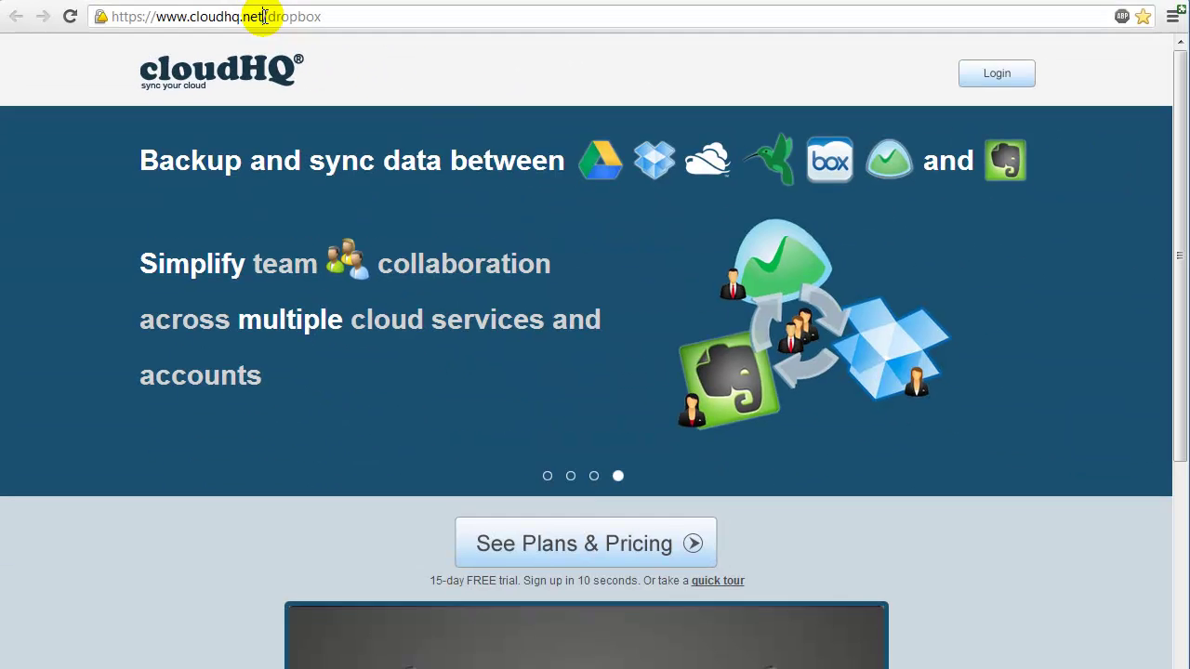
{"action": "key", "text": "Return"}
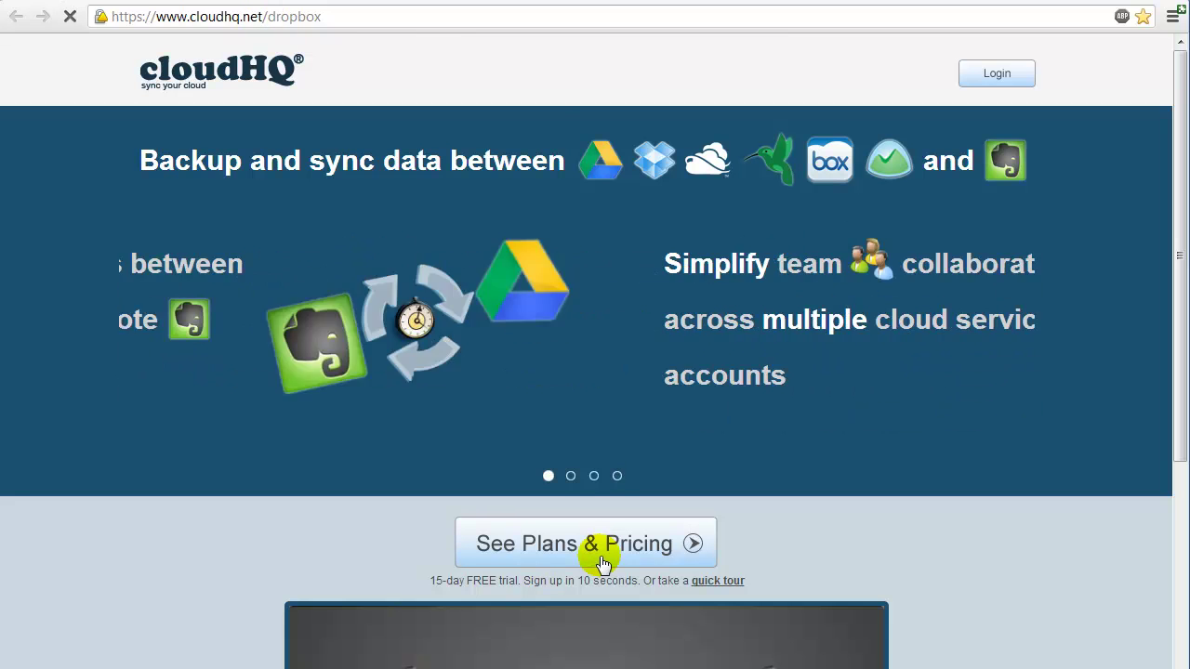
Start the Premium Plan free trial and place Evernote as the first sync service
{"action": "left_click", "coordinate": [602, 564]}
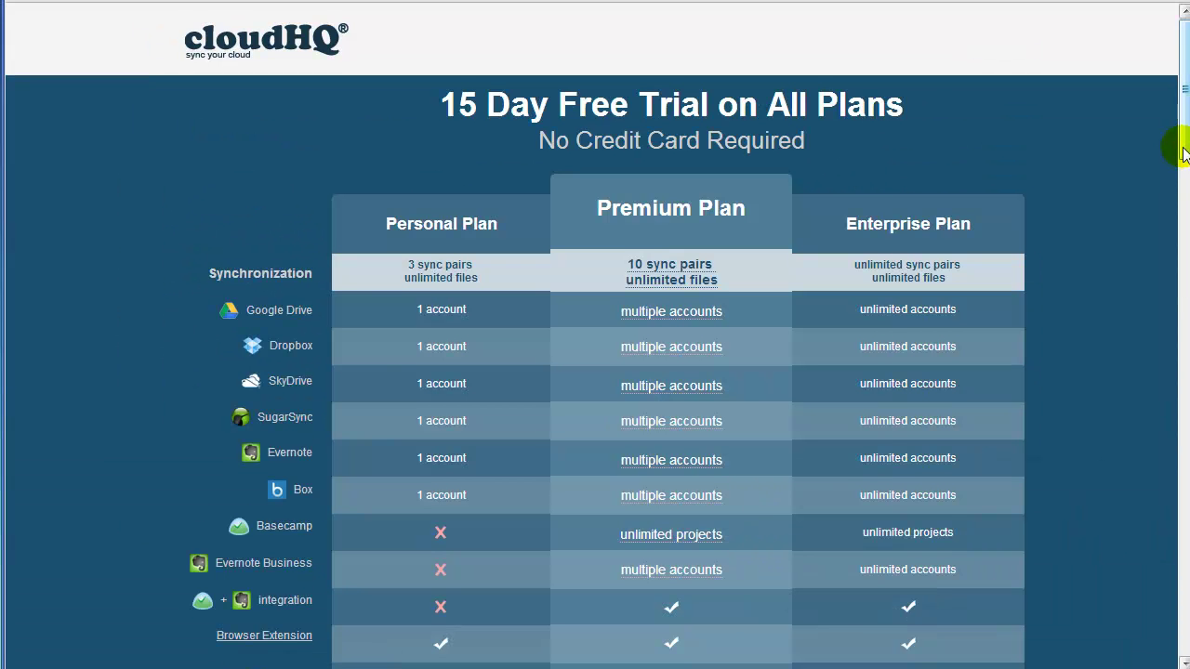
{"action": "left_click_drag", "start_coordinate": [1179, 146], "coordinate": [1179, 223]}
{"action": "left_click", "coordinate": [680, 485]}
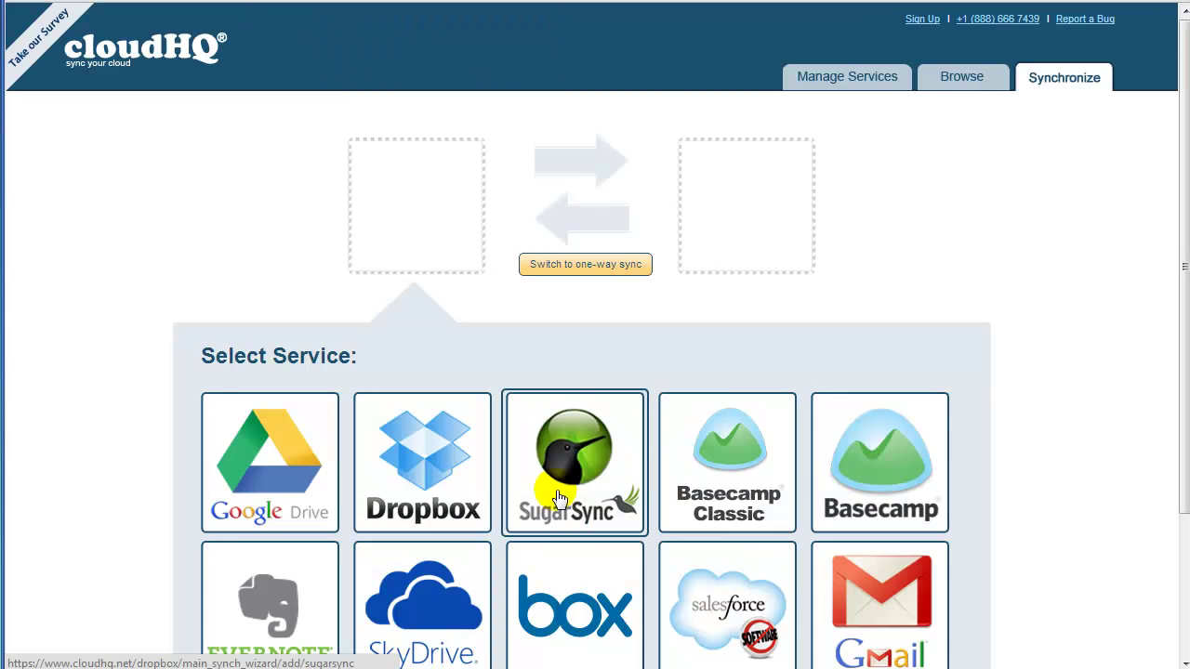
{"action": "scroll", "coordinate": [425, 545], "scroll_direction": "down", "scroll_amount": 2}
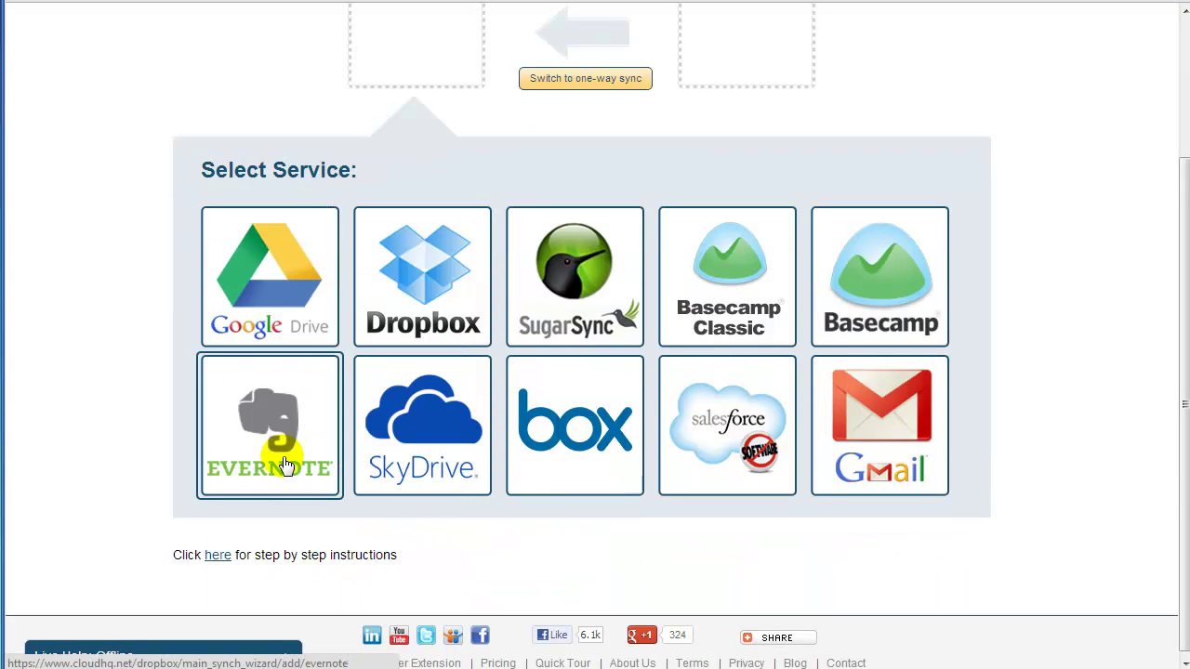
{"action": "left_click_drag", "start_coordinate": [296, 455], "coordinate": [427, 126]}
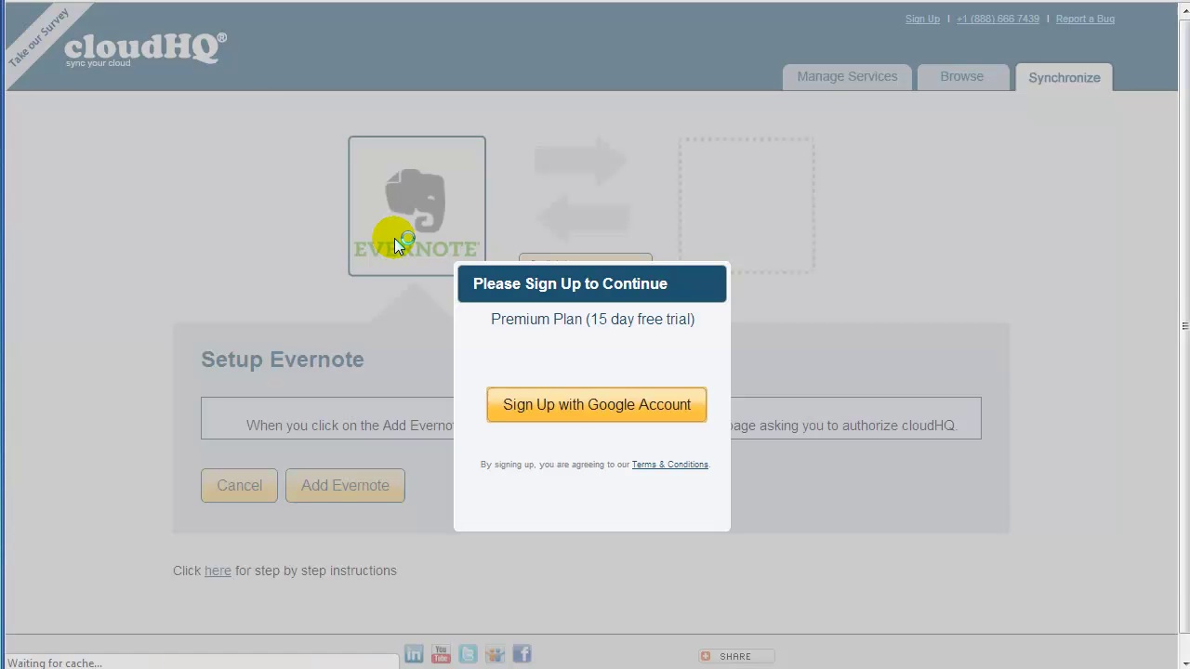
Sign up for cloudHQ with a Google account and allow access
{"action": "left_click", "coordinate": [590, 409]}
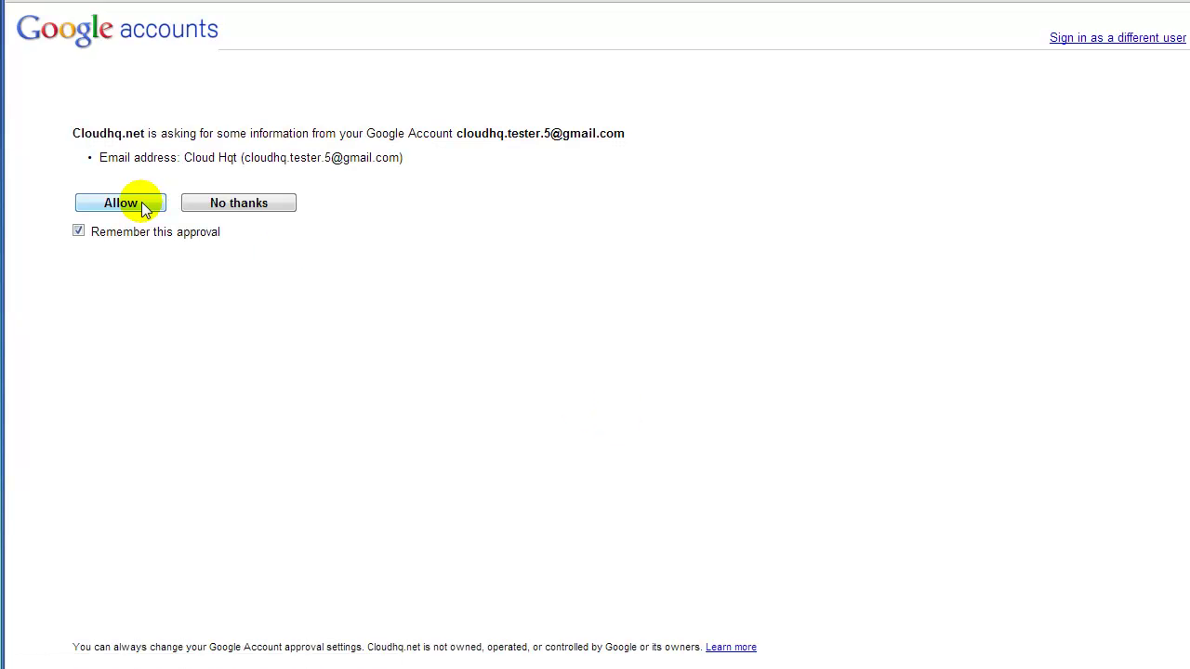
{"action": "left_click", "coordinate": [144, 207]}
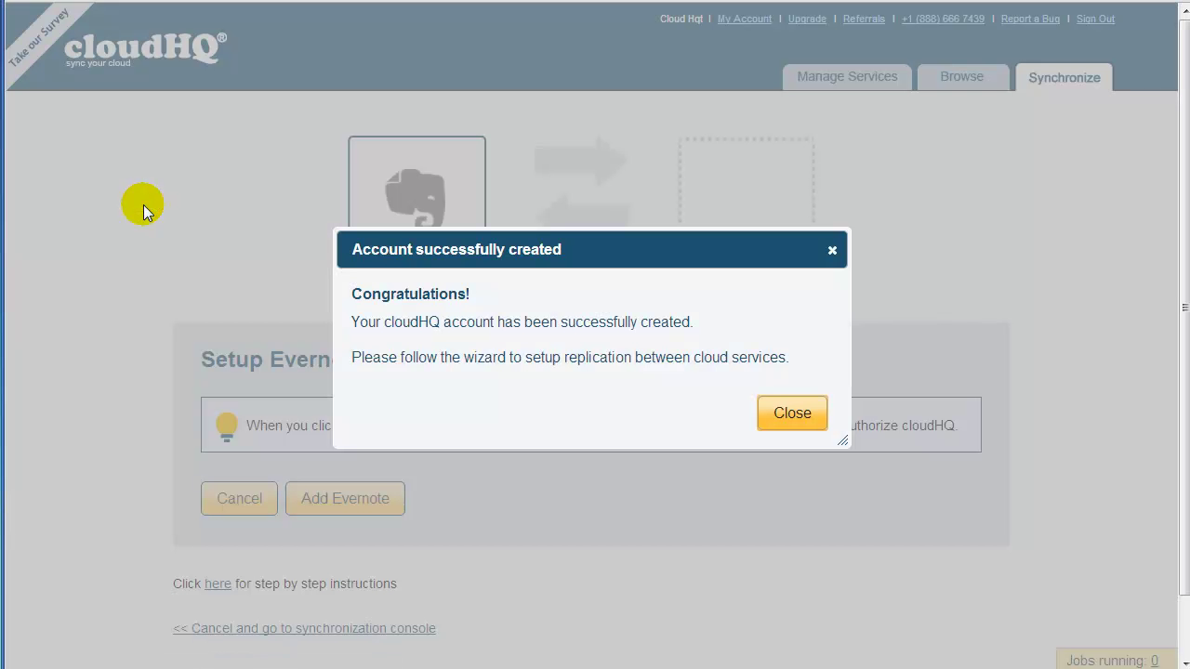
{"action": "left_click", "coordinate": [779, 418]}
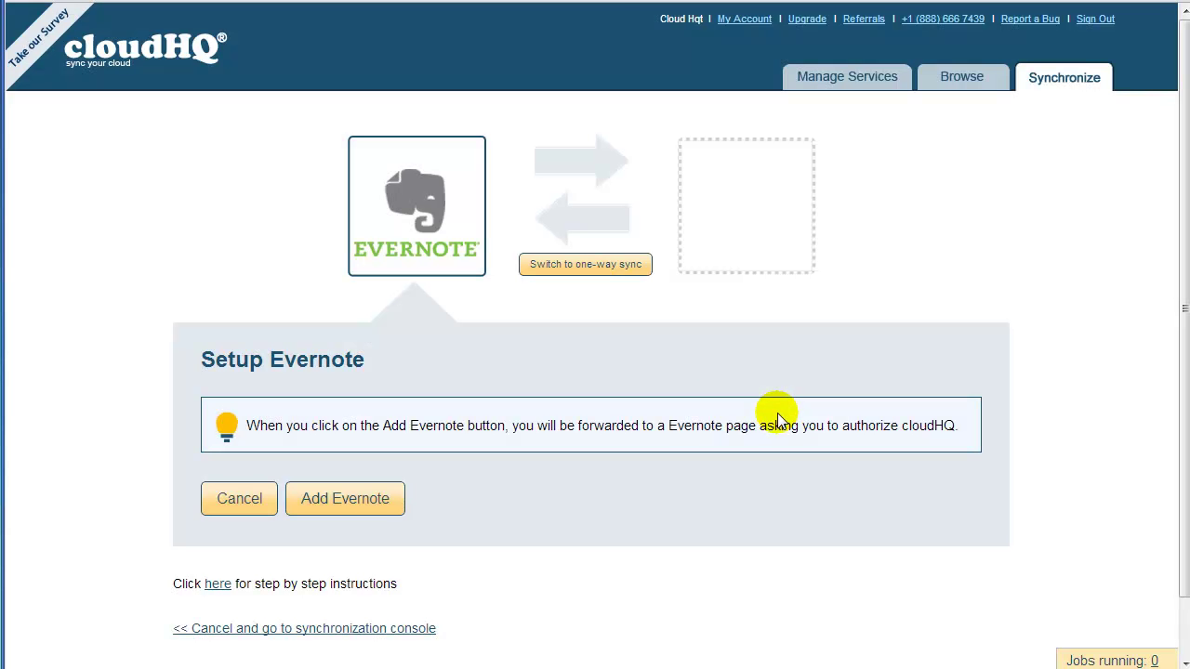
Add the Evernote account and grant cloudHQ access on Evernote's permission page
{"action": "left_click", "coordinate": [333, 497]}
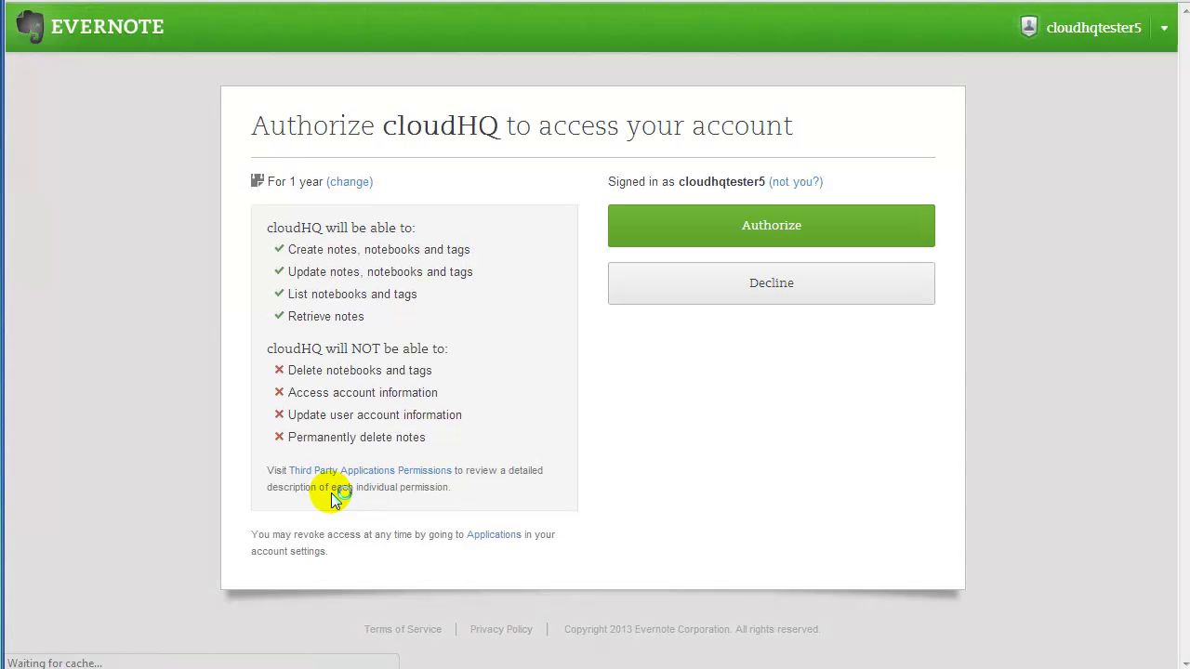
{"action": "left_click", "coordinate": [713, 234]}
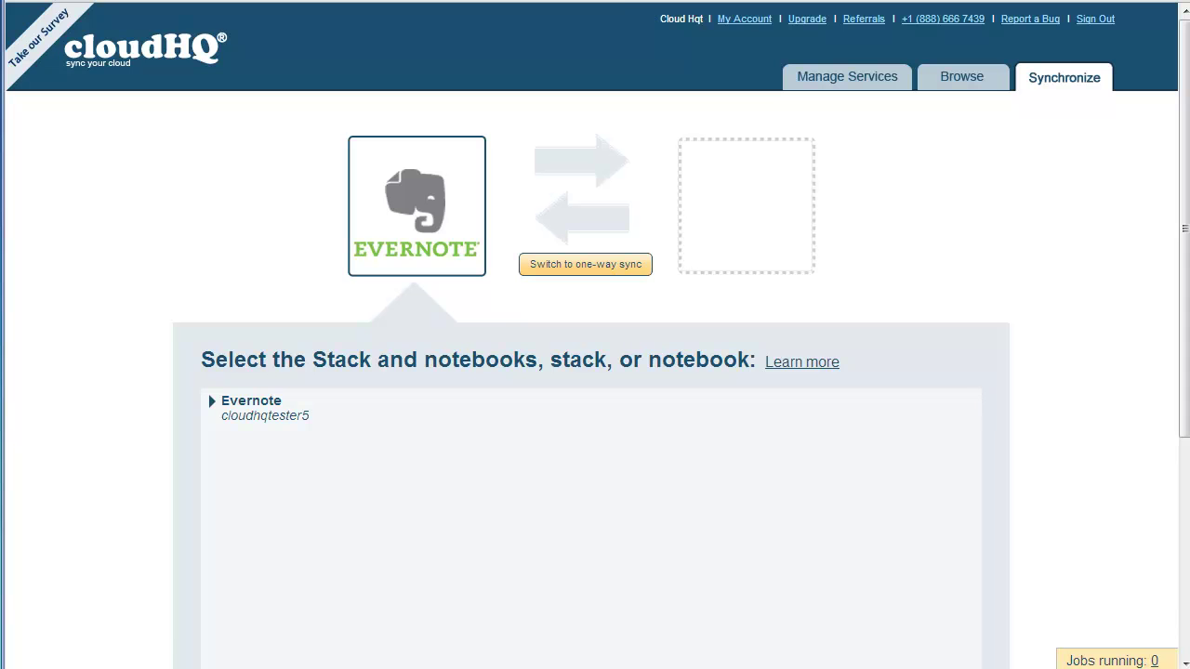
Select Evernote's Stacks and notebooks as the sync source
{"action": "left_click", "coordinate": [212, 402]}
{"action": "scroll", "coordinate": [223, 414], "scroll_direction": "down", "scroll_amount": 1}
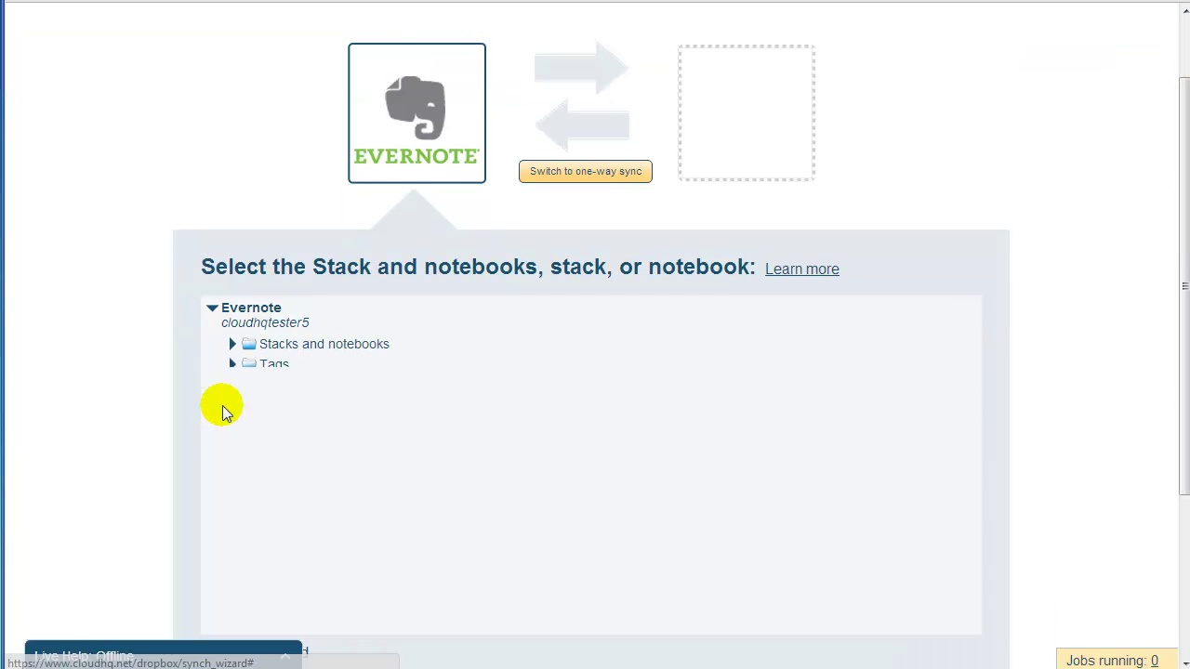
{"action": "left_click", "coordinate": [273, 345]}
{"action": "scroll", "coordinate": [929, 557], "scroll_direction": "down", "scroll_amount": 1}
{"action": "left_click", "coordinate": [954, 605]}
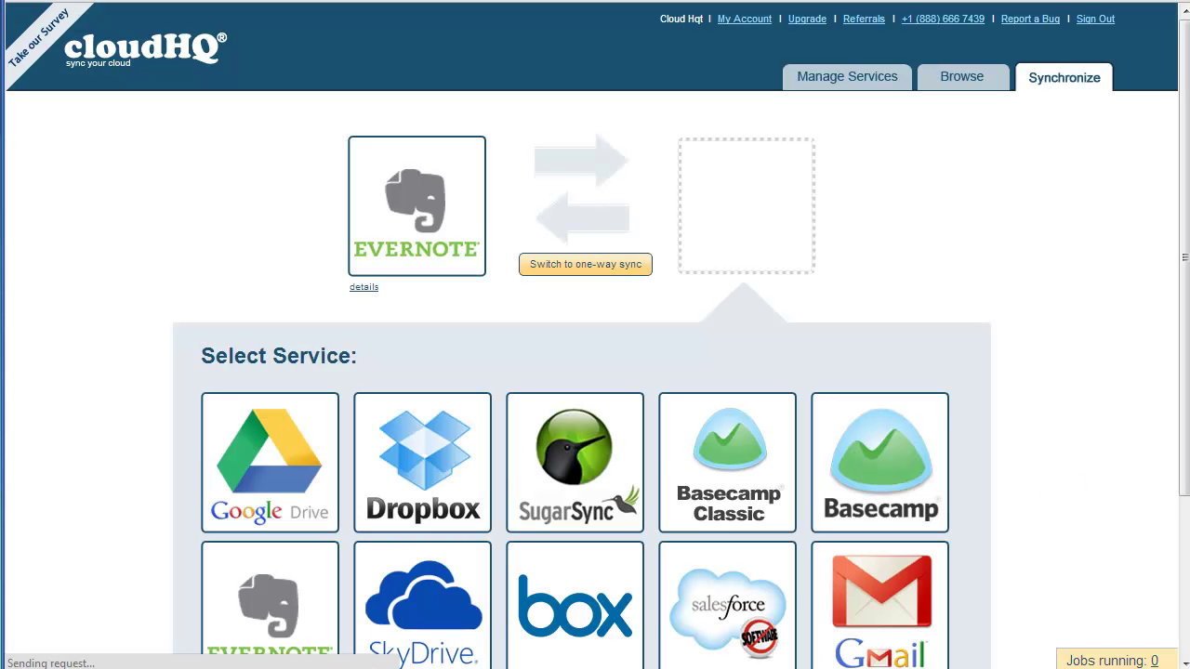
Set Box as the second sync service and log in to the Box account
{"action": "left_click_drag", "start_coordinate": [574, 604], "coordinate": [703, 212]}
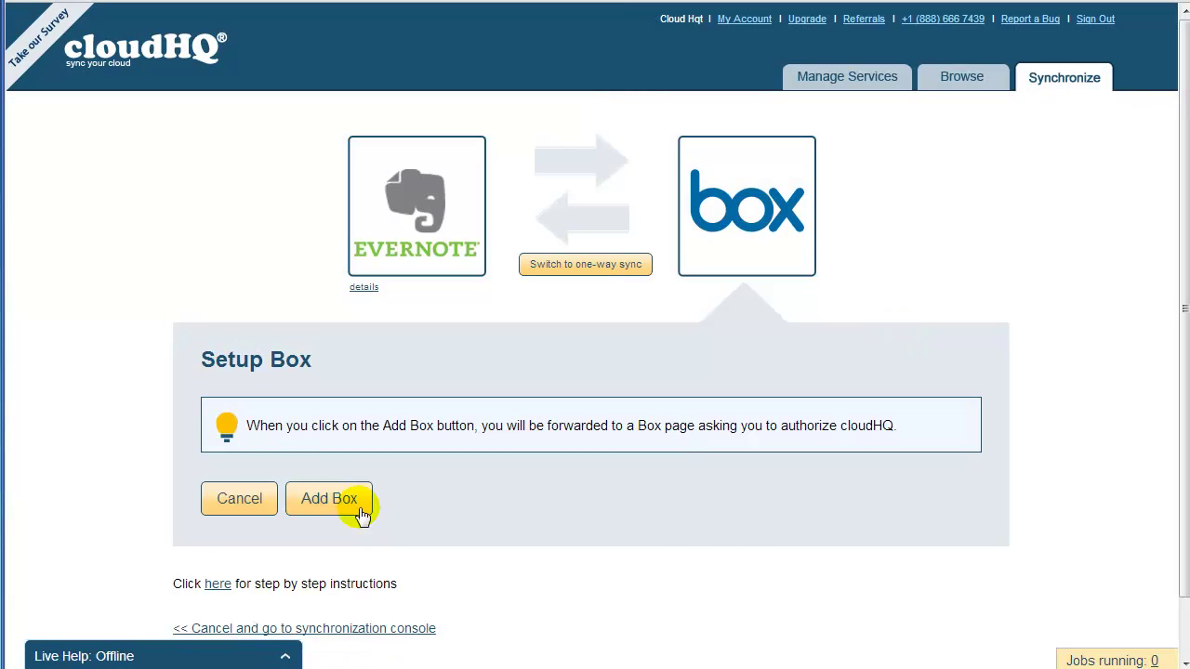
{"action": "left_click", "coordinate": [330, 502]}
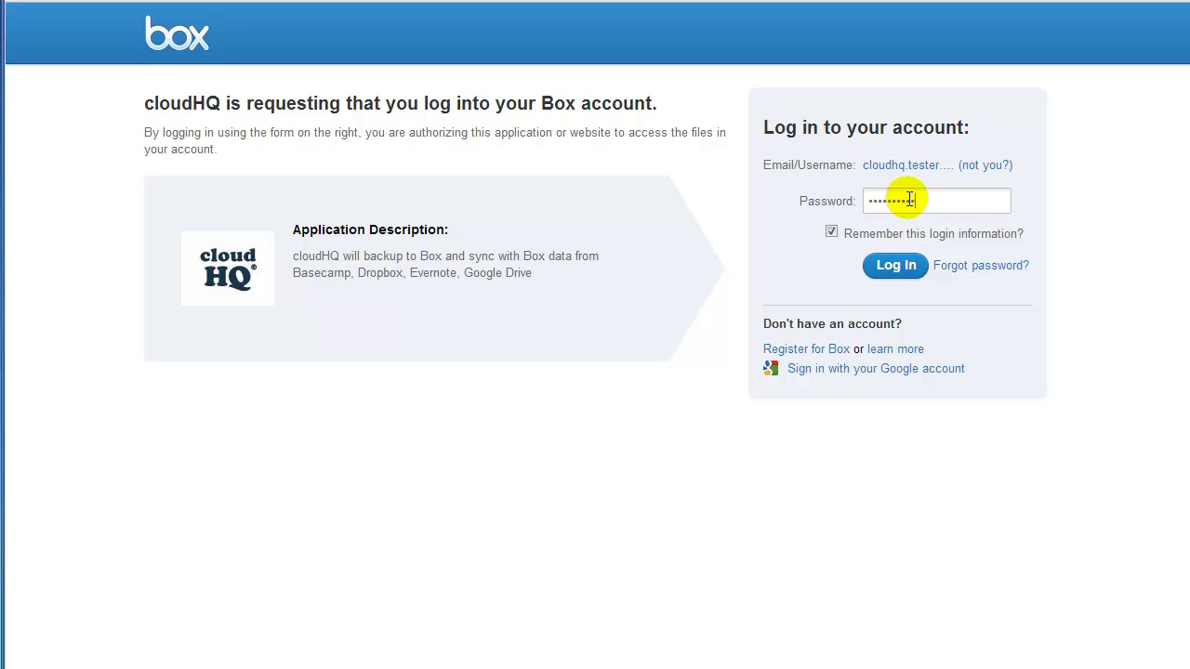
{"action": "left_click", "coordinate": [885, 267]}
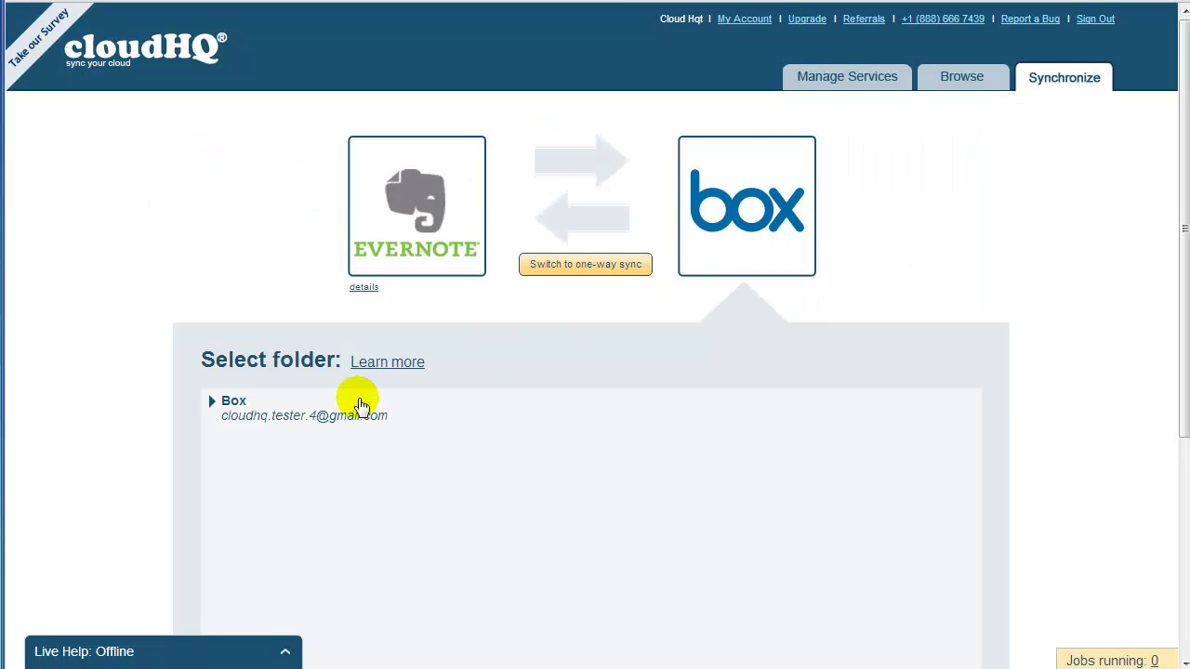
Create a Box folder named Evernote_in_Box and confirm it as the Evernote sync destination
{"action": "left_click", "coordinate": [311, 399]}
{"action": "scroll", "coordinate": [304, 418], "scroll_direction": "down", "scroll_amount": 2}
{"action": "scroll", "coordinate": [304, 414], "scroll_direction": "down", "scroll_amount": 3}
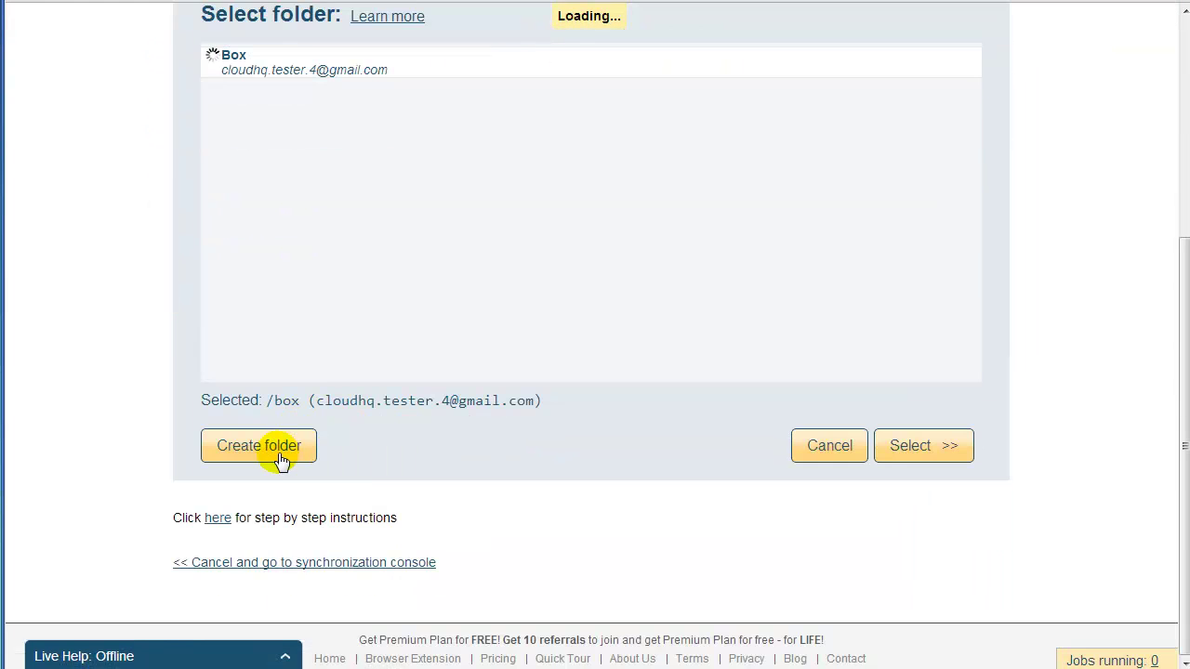
{"action": "left_click", "coordinate": [271, 446]}
{"action": "left_click", "coordinate": [353, 348]}
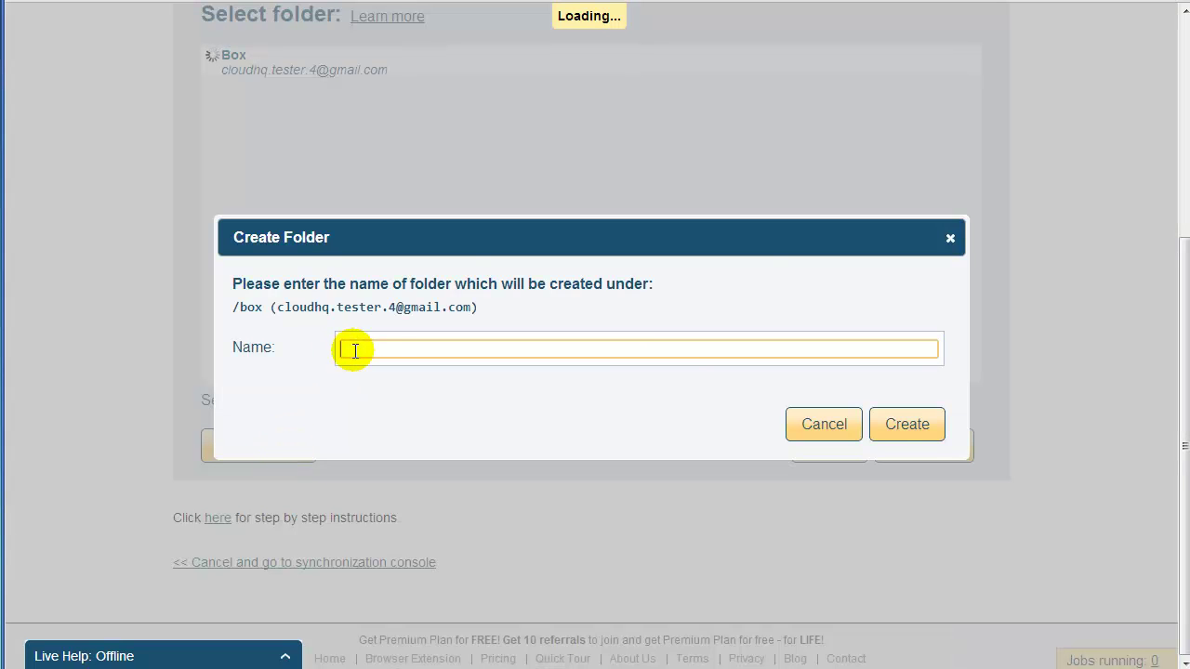
{"action": "type", "text": "Evernote_in_Box"}
{"action": "left_click", "coordinate": [893, 420]}
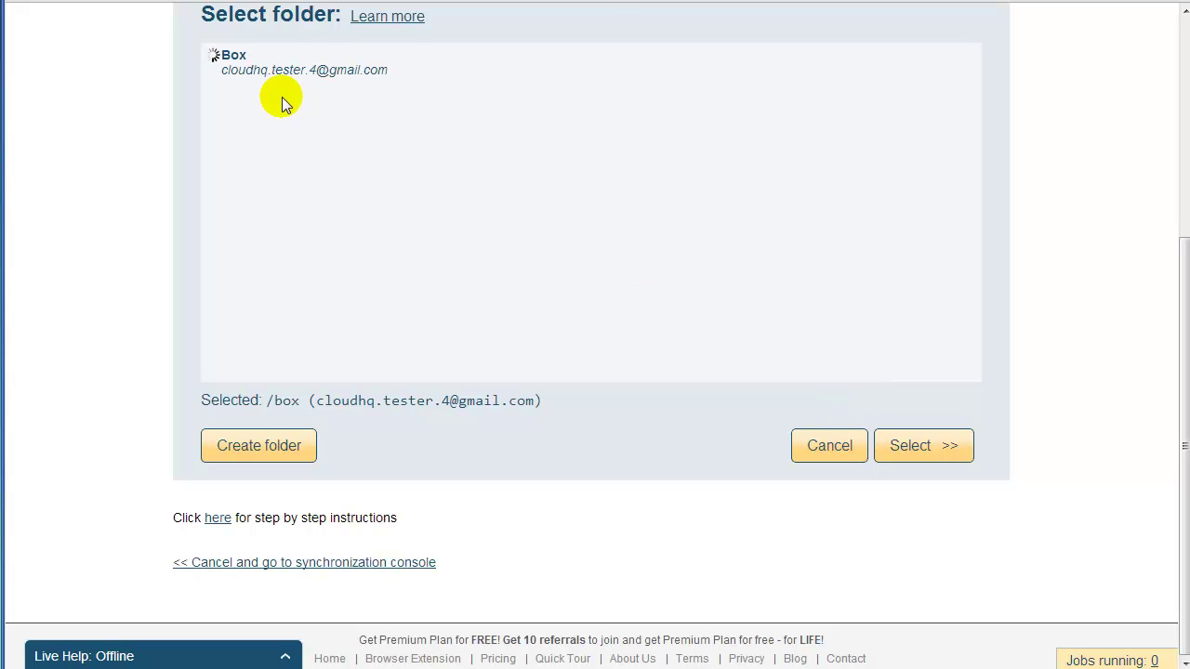
{"action": "left_click", "coordinate": [930, 450]}
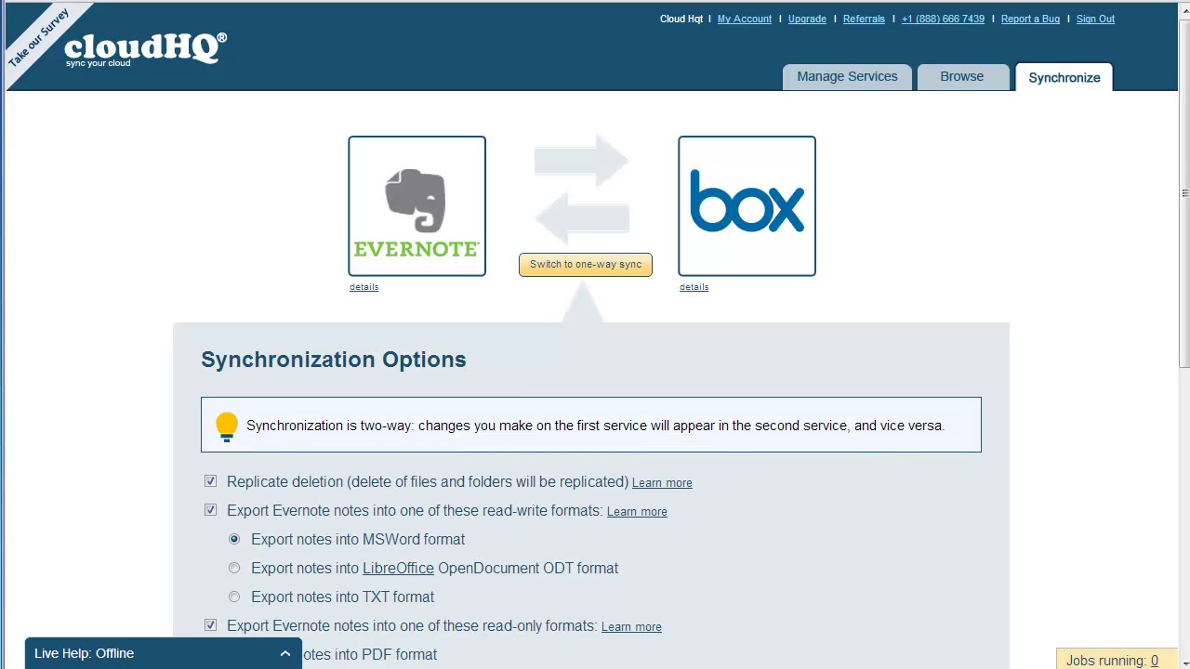
Switch note export from MSWord to TXT and also enable ENEX export
{"action": "scroll", "coordinate": [128, 538], "scroll_direction": "down", "scroll_amount": 3}
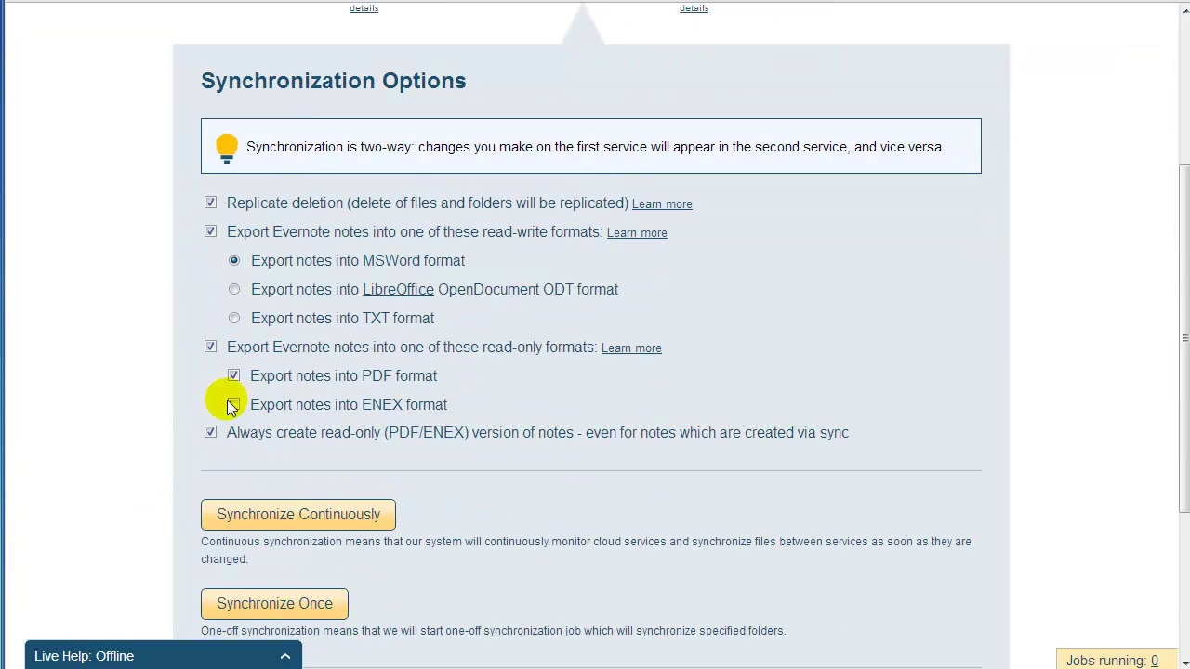
{"action": "left_click", "coordinate": [236, 320]}
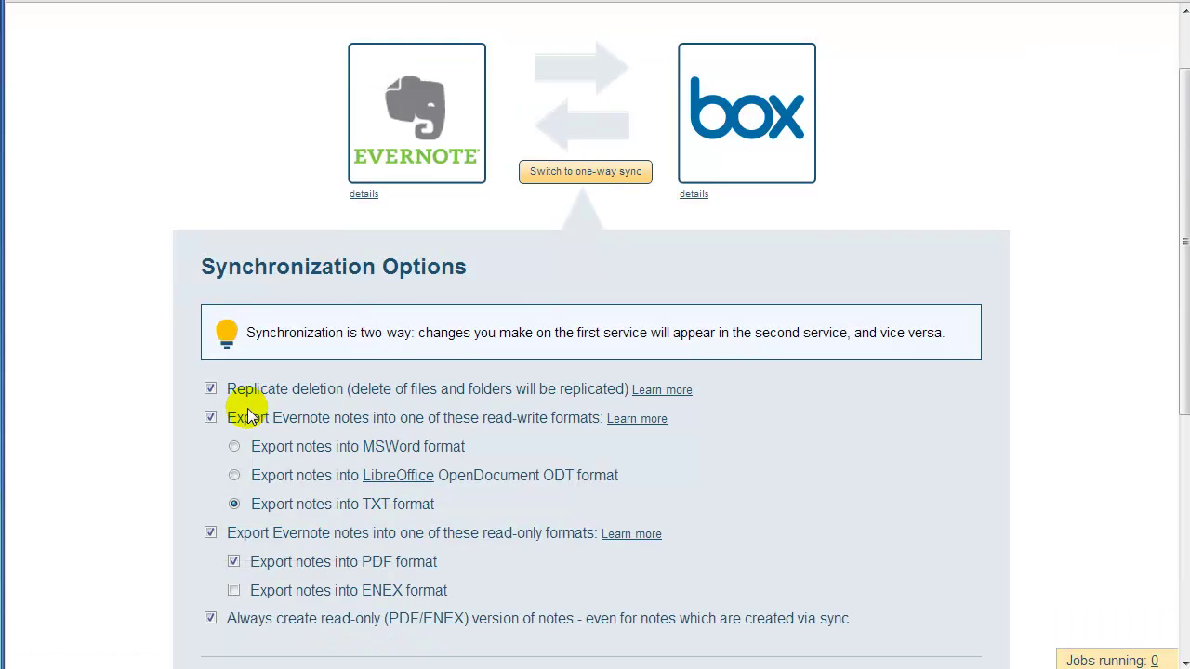
{"action": "left_click", "coordinate": [233, 406]}
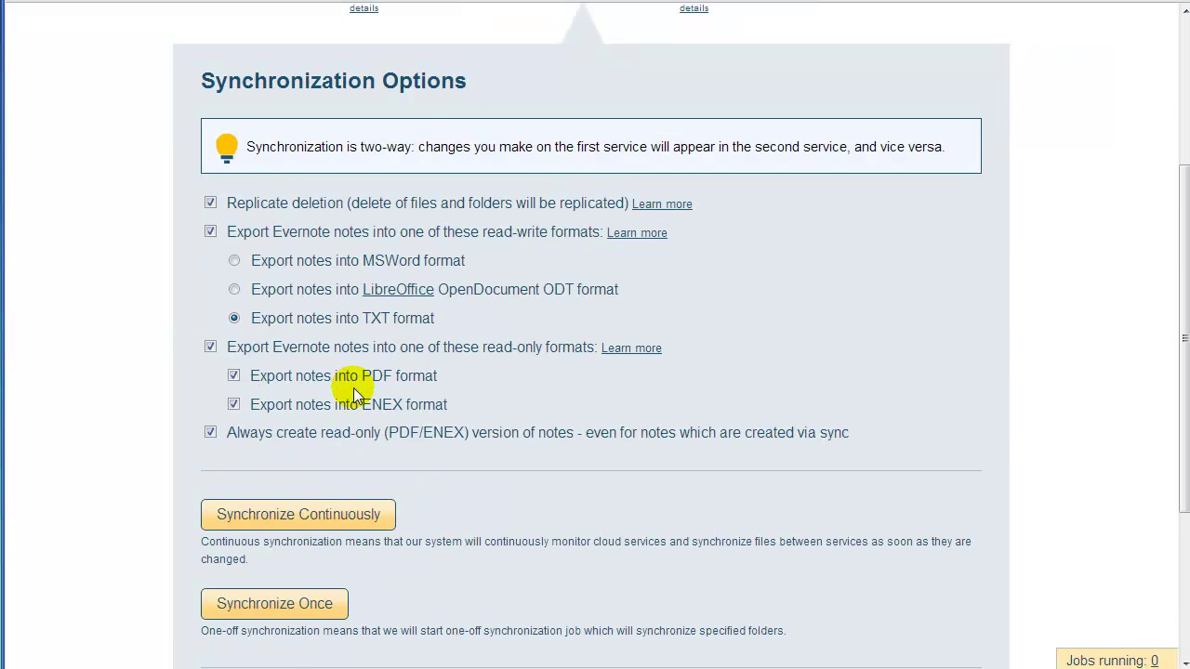
{"action": "scroll", "coordinate": [369, 441], "scroll_direction": "down", "scroll_amount": 2}
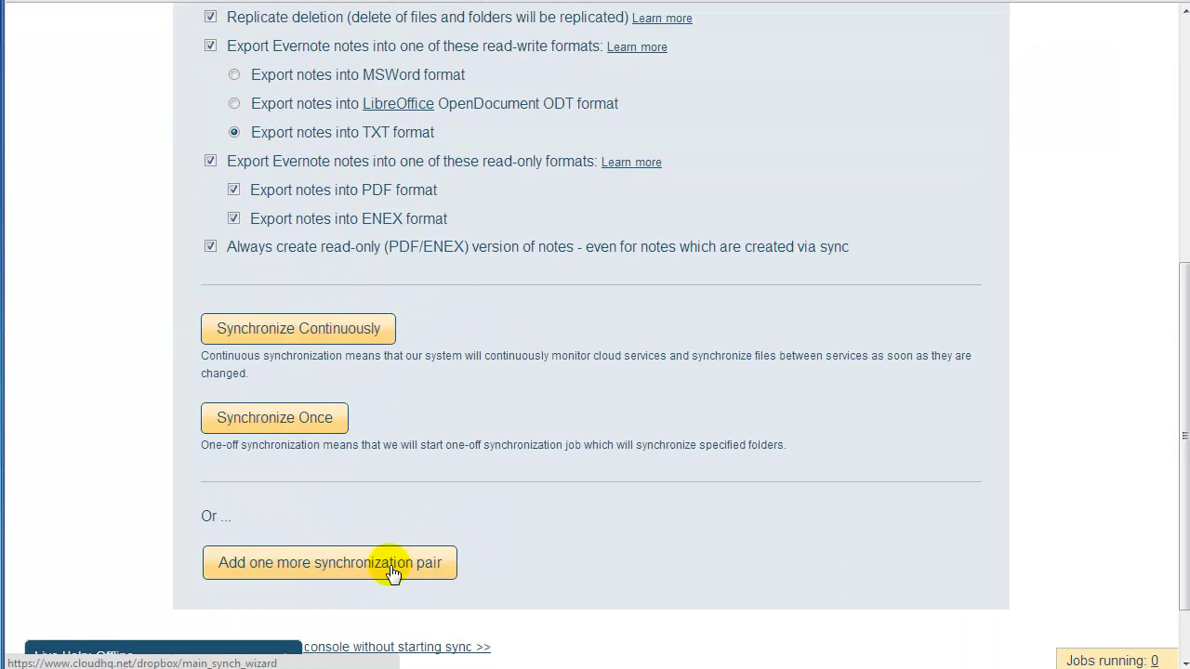
Add a second sync pair with Google Drive as its first service, authorizing Google access
{"action": "left_click", "coordinate": [392, 572]}
{"action": "left_click_drag", "start_coordinate": [267, 412], "coordinate": [408, 159]}
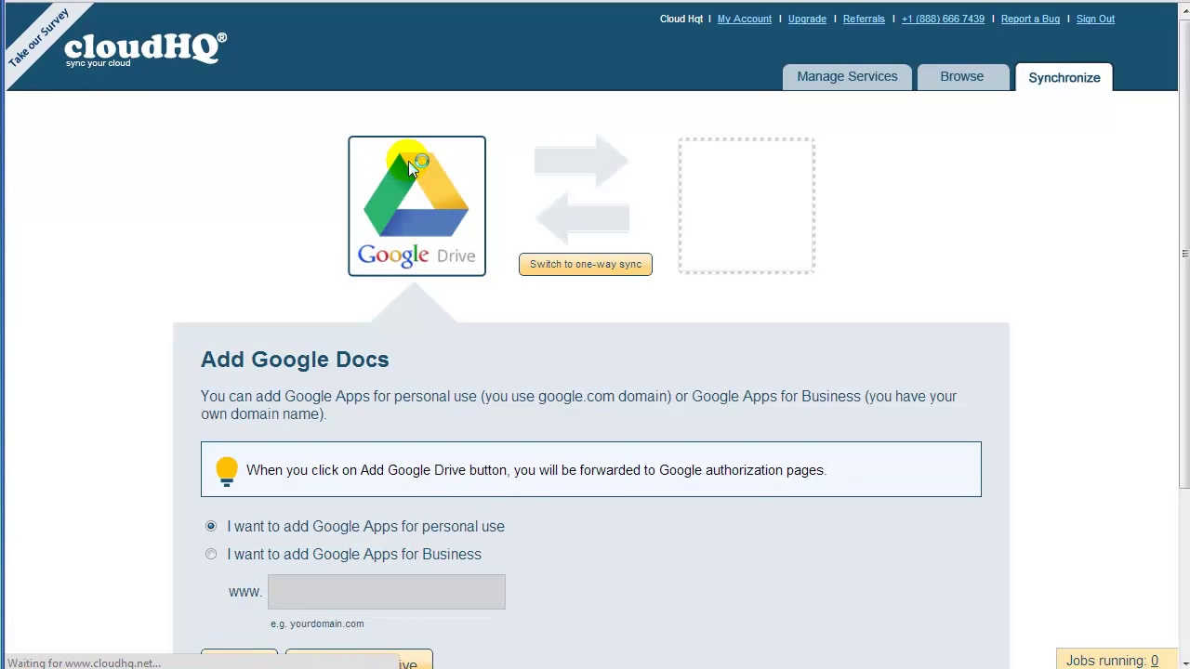
{"action": "scroll", "coordinate": [417, 595], "scroll_direction": "down", "scroll_amount": 1}
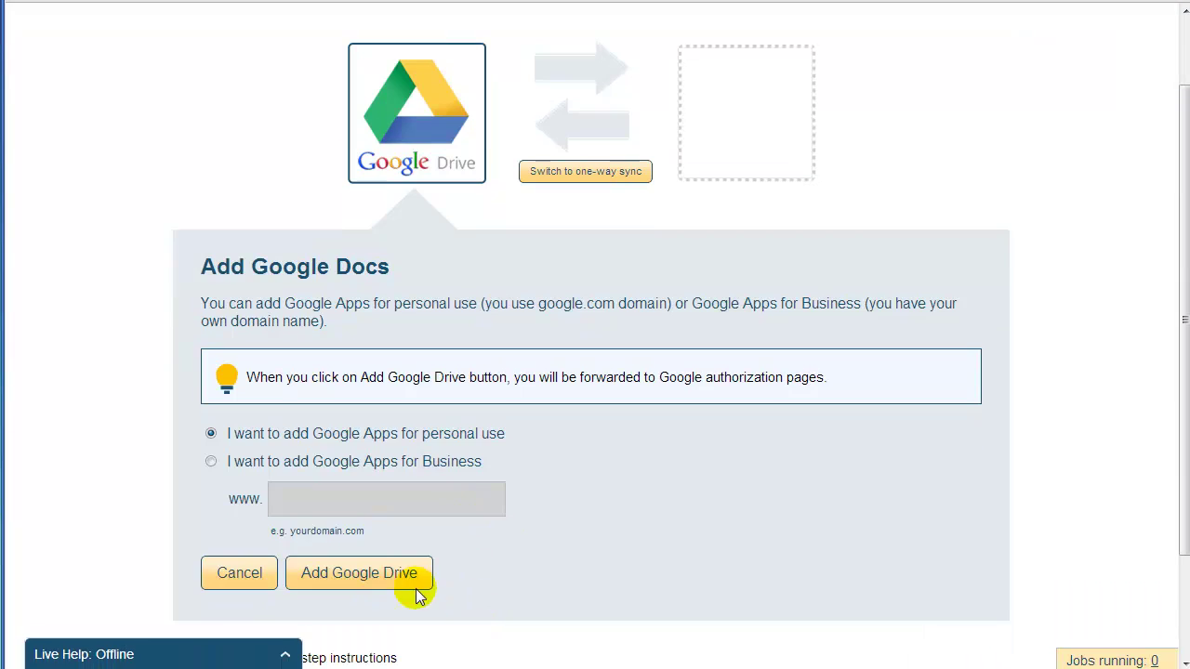
{"action": "left_click", "coordinate": [383, 582]}
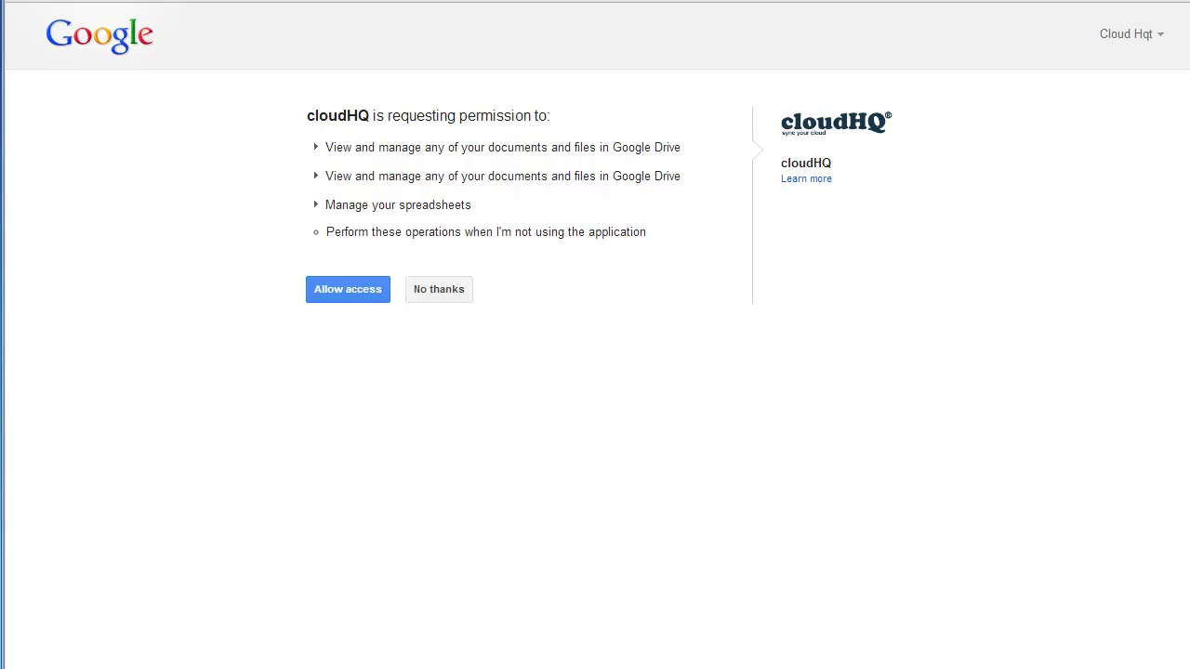
{"action": "left_click", "coordinate": [346, 288]}
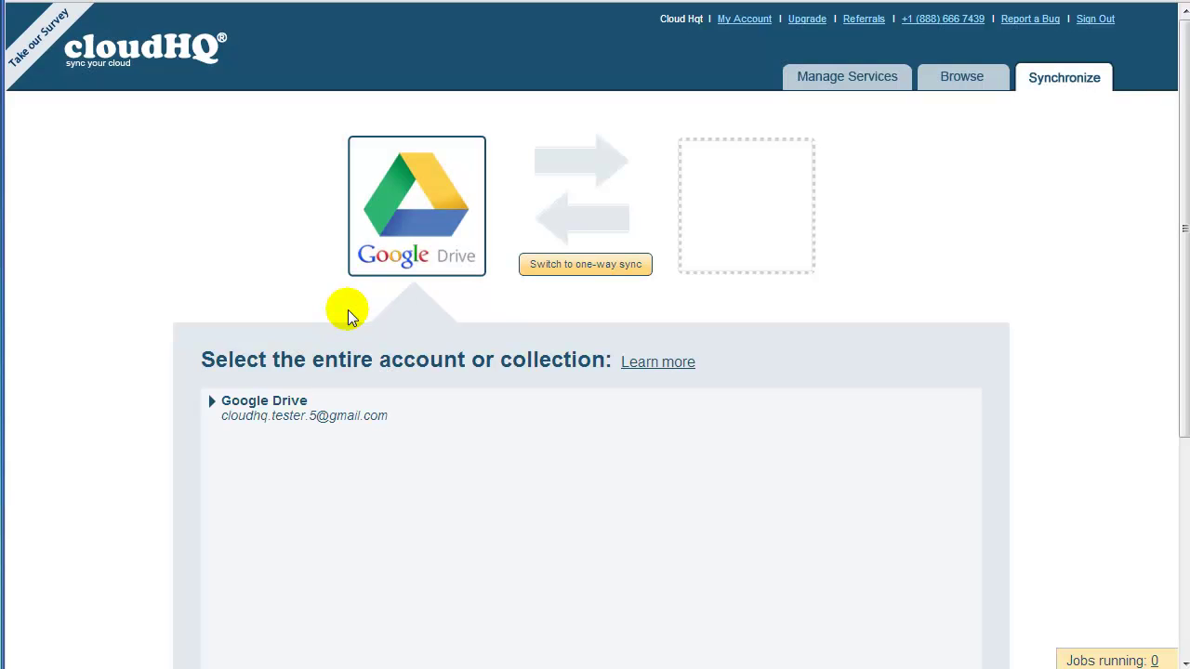
Choose the whole Google Drive account as the source and confirm with Select
{"action": "scroll", "coordinate": [213, 423], "scroll_direction": "down", "scroll_amount": 1}
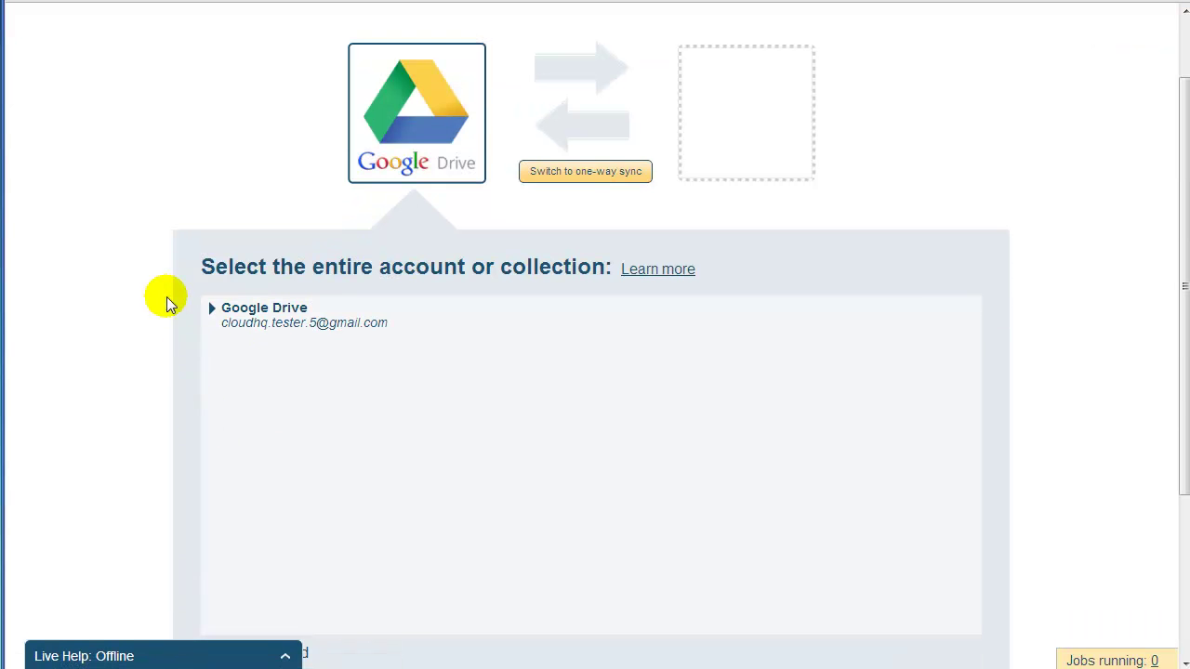
{"action": "left_click", "coordinate": [212, 308]}
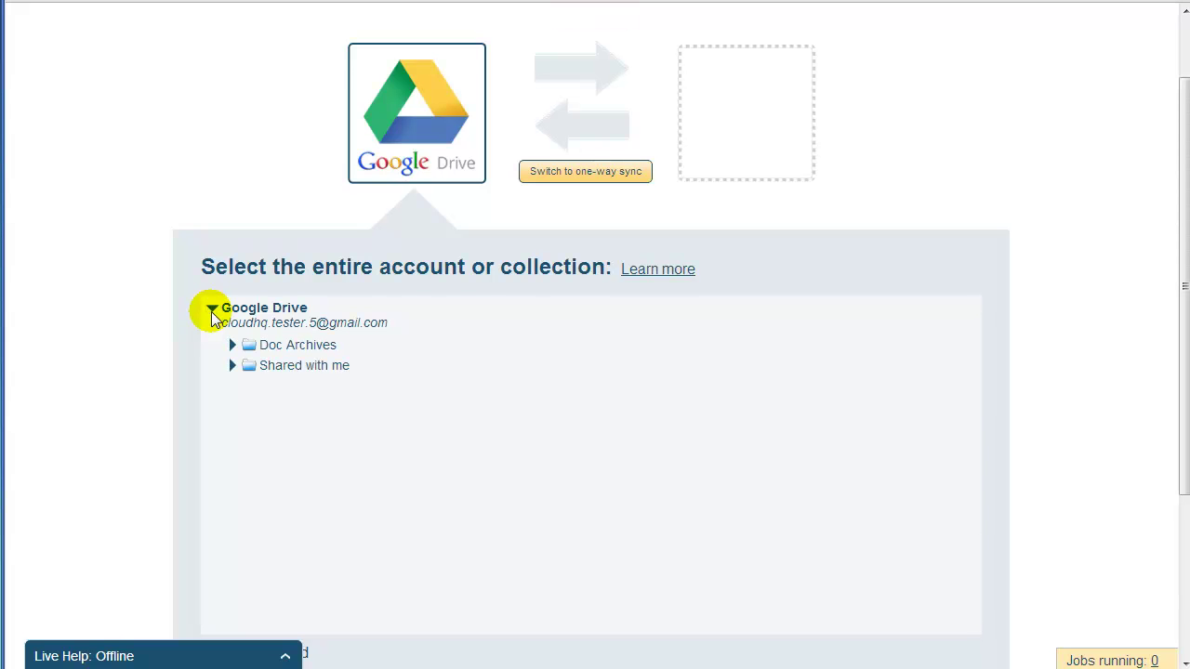
{"action": "left_click", "coordinate": [226, 310]}
{"action": "scroll", "coordinate": [937, 530], "scroll_direction": "down", "scroll_amount": 2}
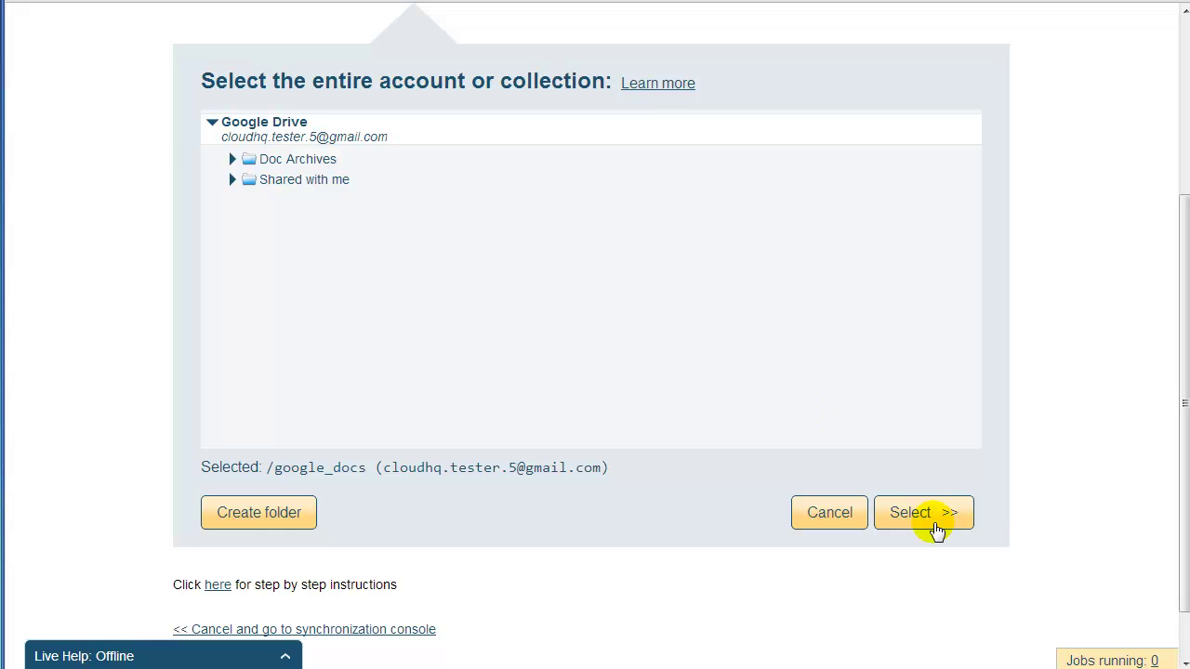
{"action": "left_click", "coordinate": [938, 530]}
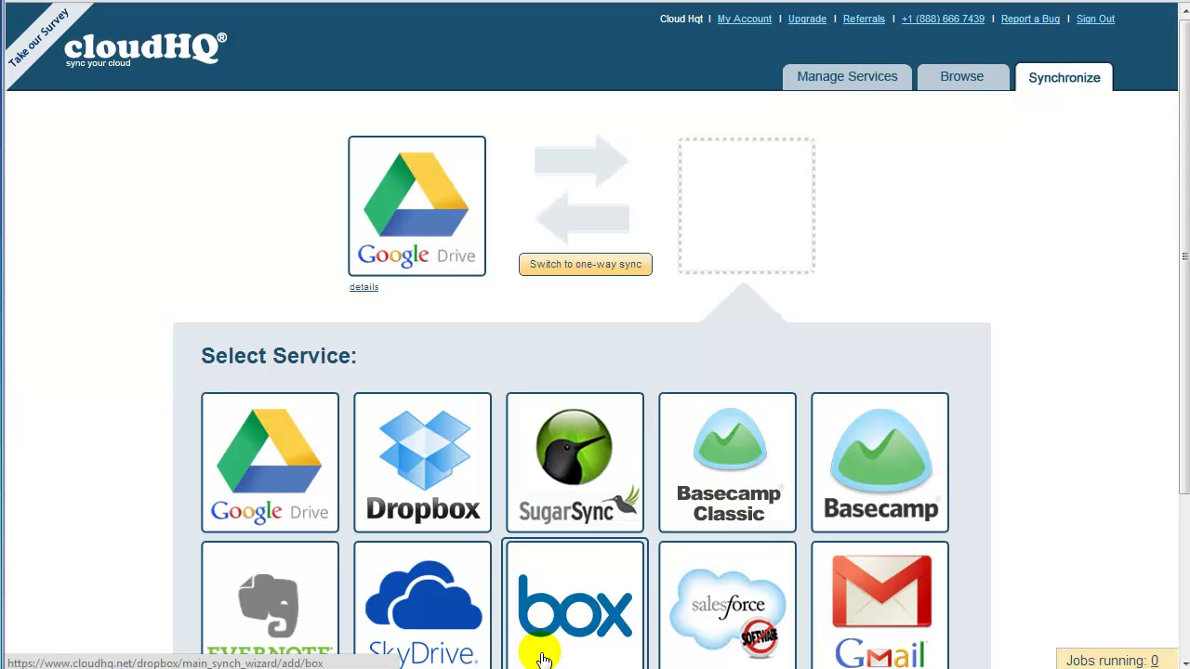
Set Box as the second service using the already connected Box account
{"action": "left_click_drag", "start_coordinate": [520, 619], "coordinate": [683, 223]}
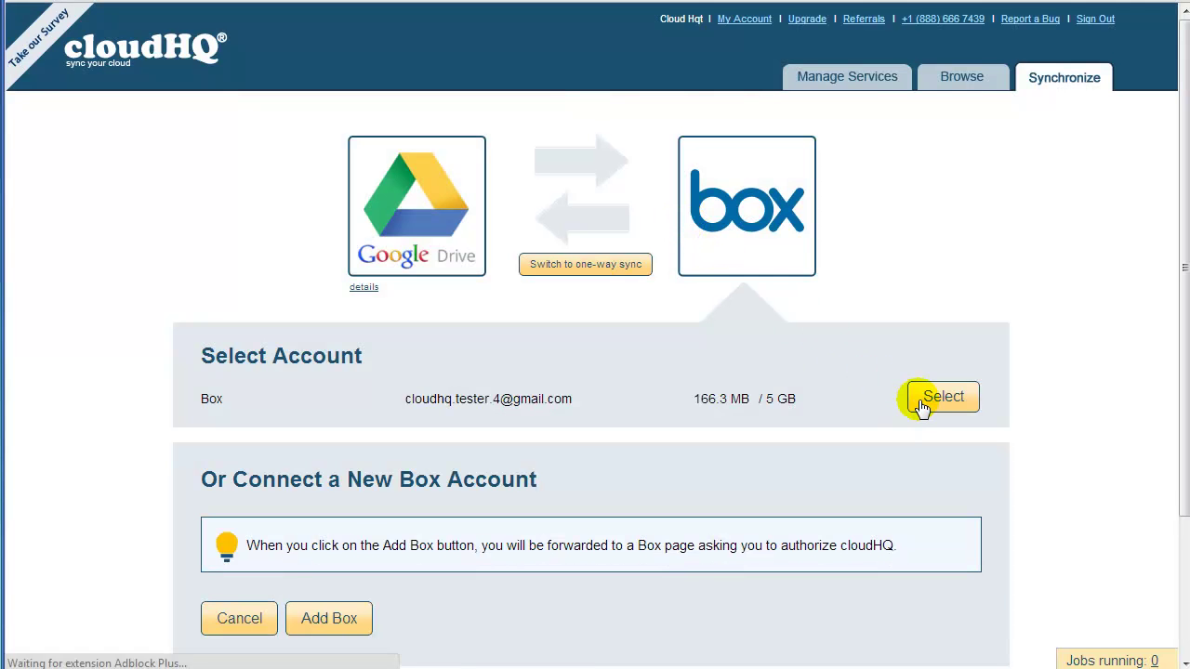
{"action": "left_click", "coordinate": [970, 402]}
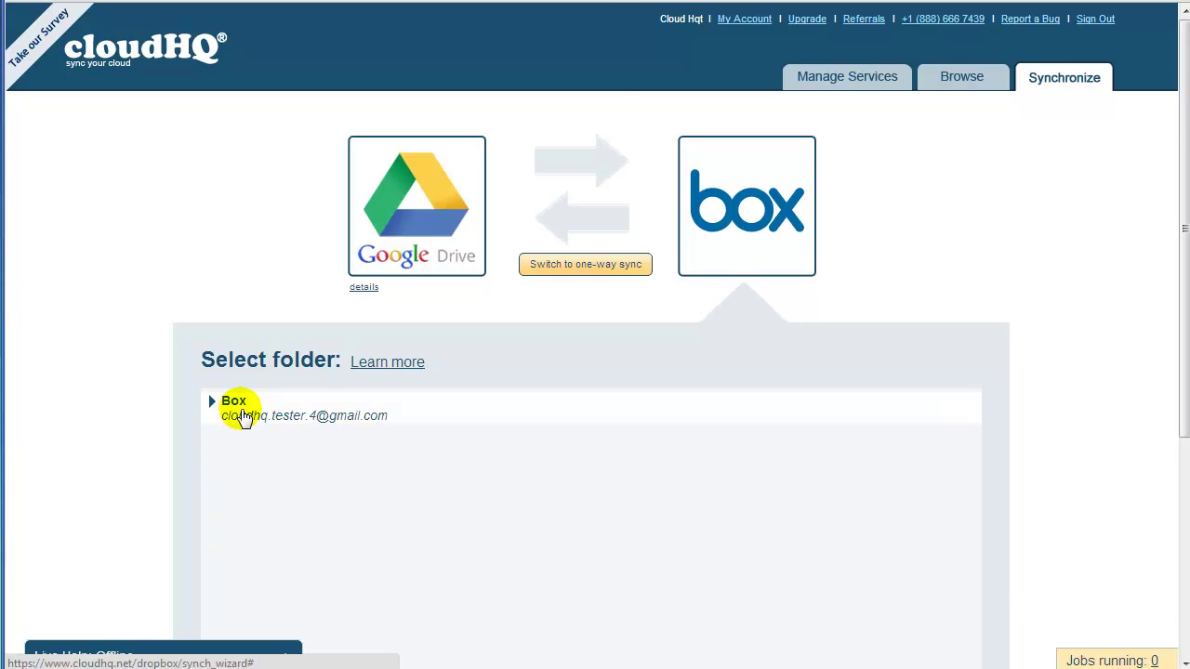
{"action": "left_click", "coordinate": [233, 400]}
{"action": "scroll", "coordinate": [237, 414], "scroll_direction": "down", "scroll_amount": 1}
Create a Box folder Google_Drive_in_Box and confirm it as the Google Drive destination
{"action": "left_click", "coordinate": [247, 607]}
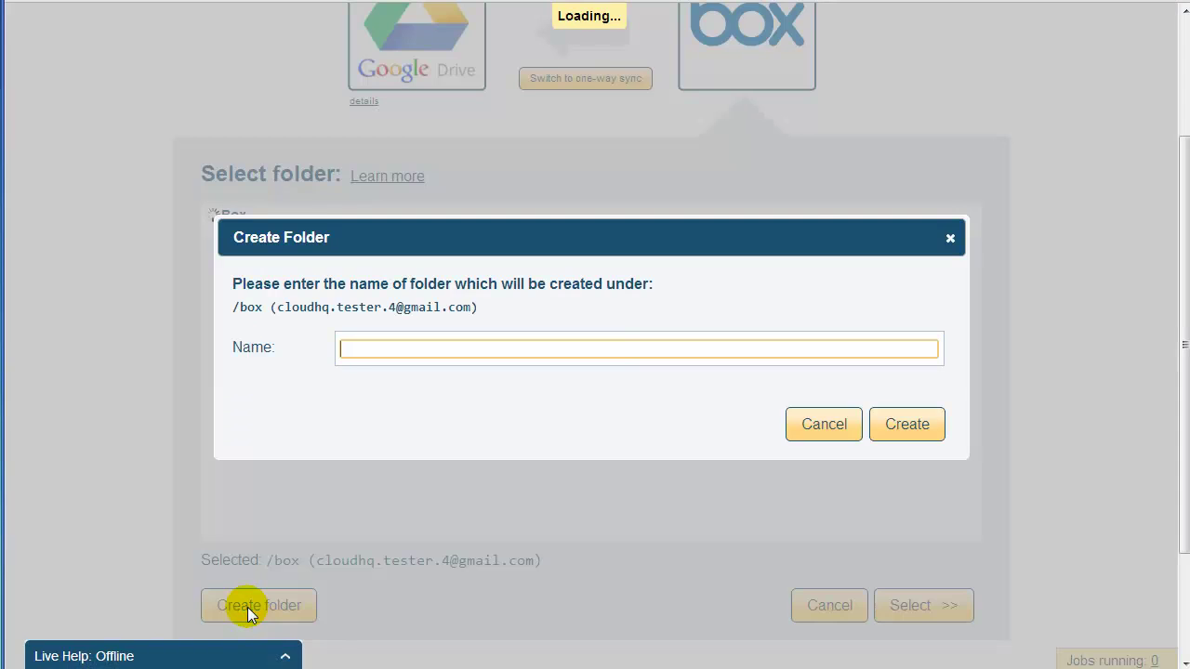
{"action": "type", "text": "Google_Drive_in_Box"}
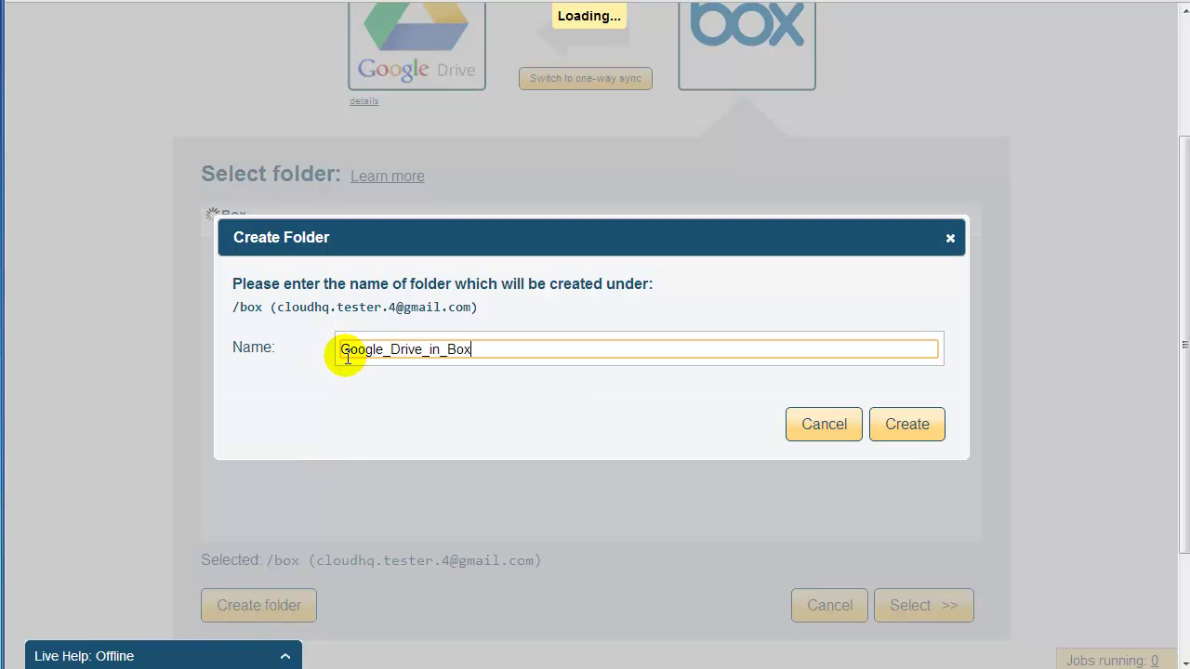
{"action": "left_click", "coordinate": [904, 430]}
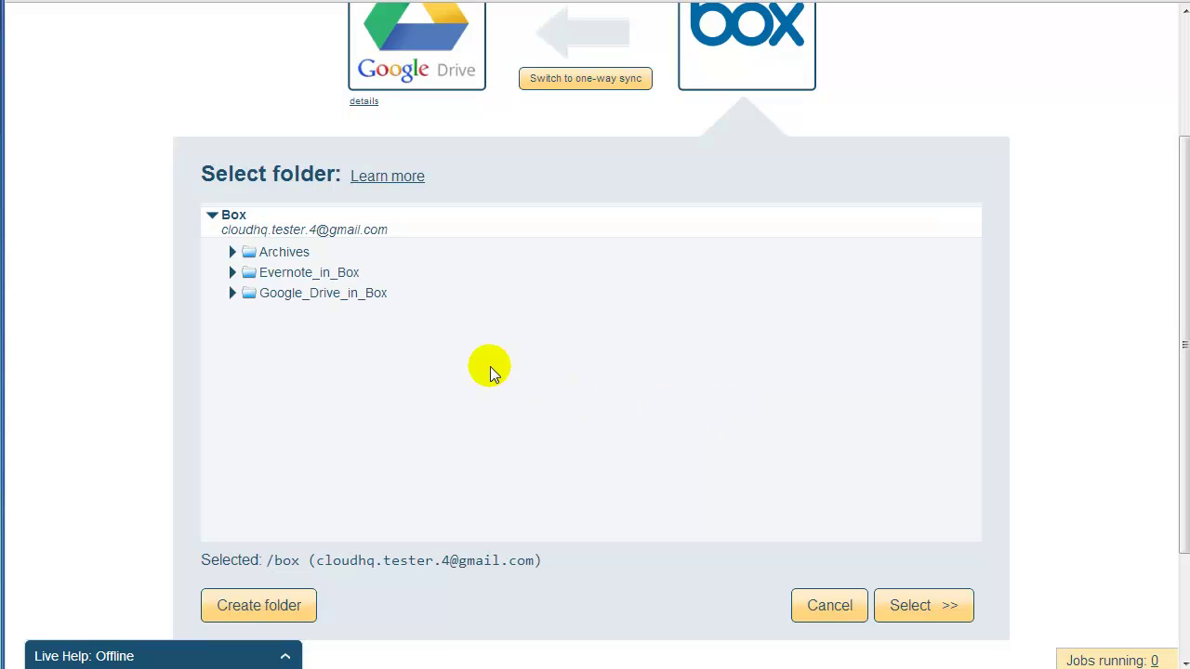
{"action": "left_click", "coordinate": [323, 292]}
{"action": "scroll", "coordinate": [651, 419], "scroll_direction": "down", "scroll_amount": 1}
{"action": "left_click", "coordinate": [950, 516]}
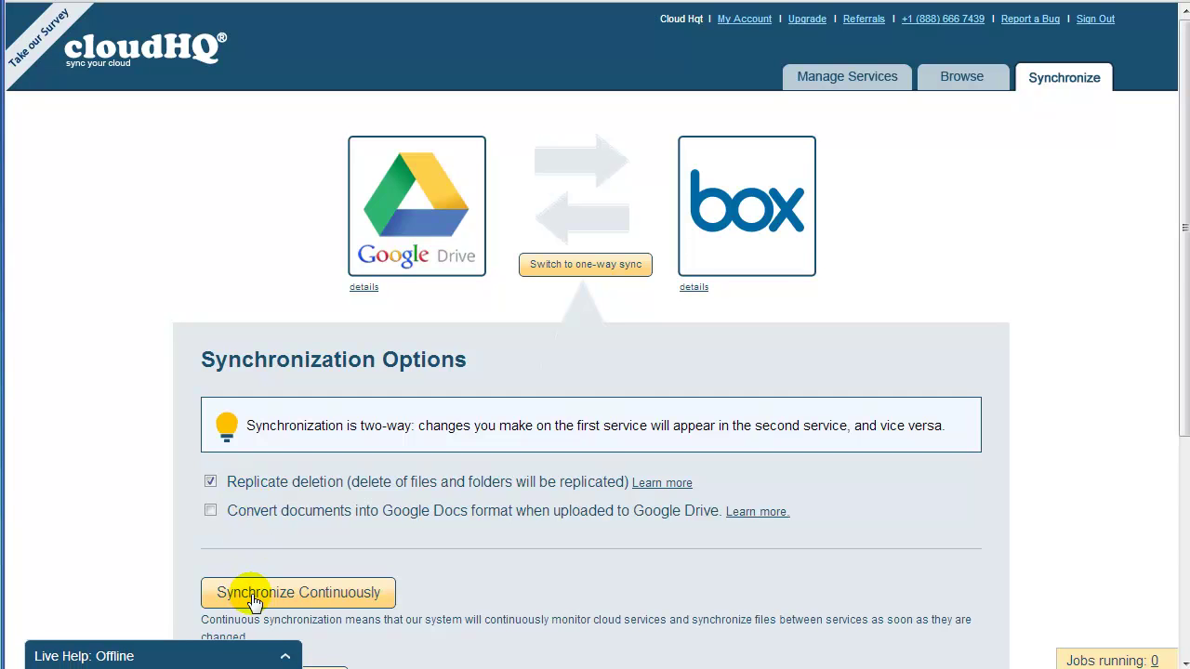
Start continuous synchronization for the Evernote and Google Drive pairs to Box
{"action": "scroll", "coordinate": [247, 595], "scroll_direction": "down", "scroll_amount": 2}
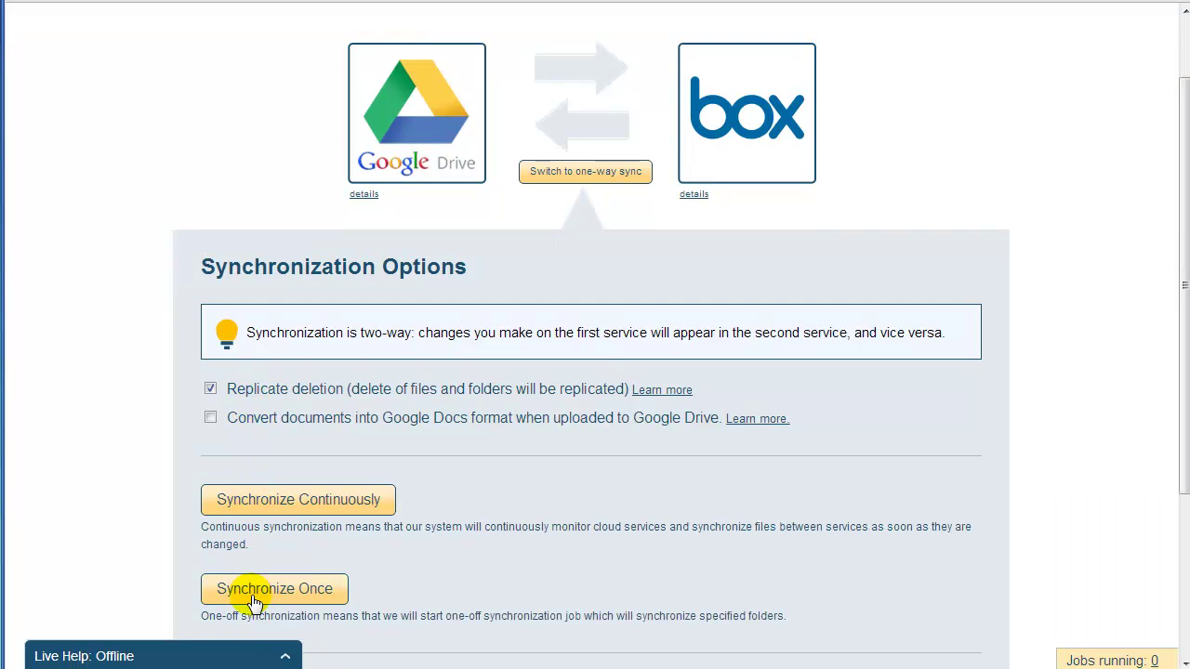
{"action": "left_click", "coordinate": [273, 510]}
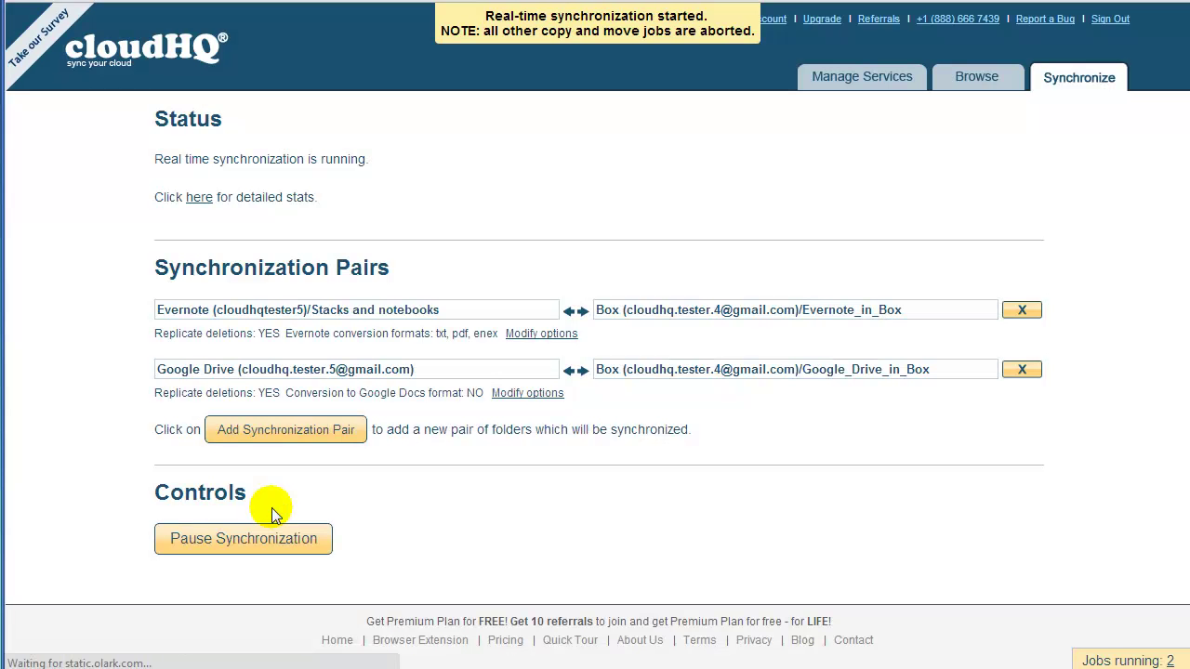